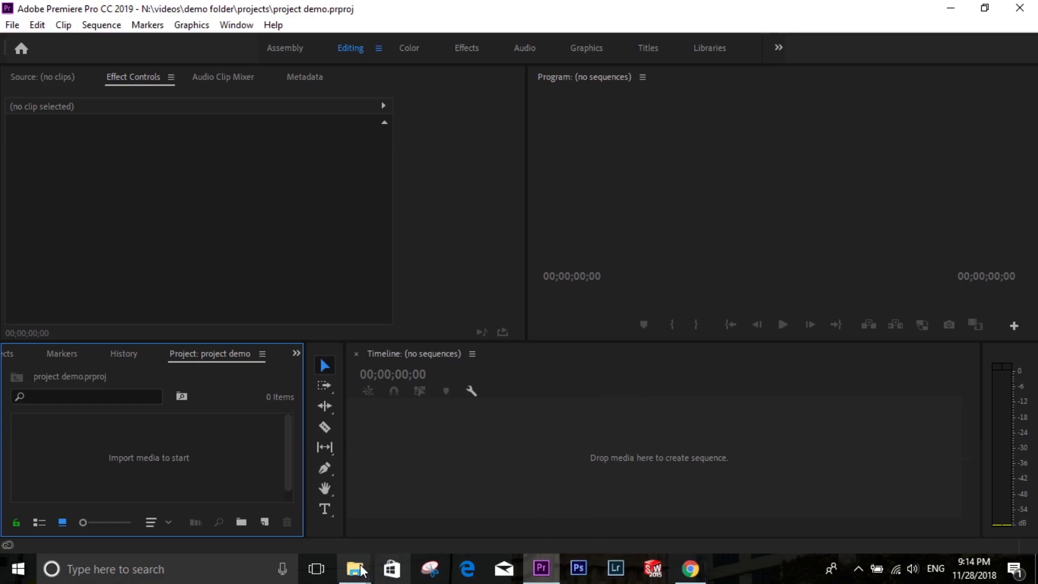
{"action": "mouse_move", "coordinate": [361, 571]}
{"action": "left_click", "coordinate": [416, 510]}
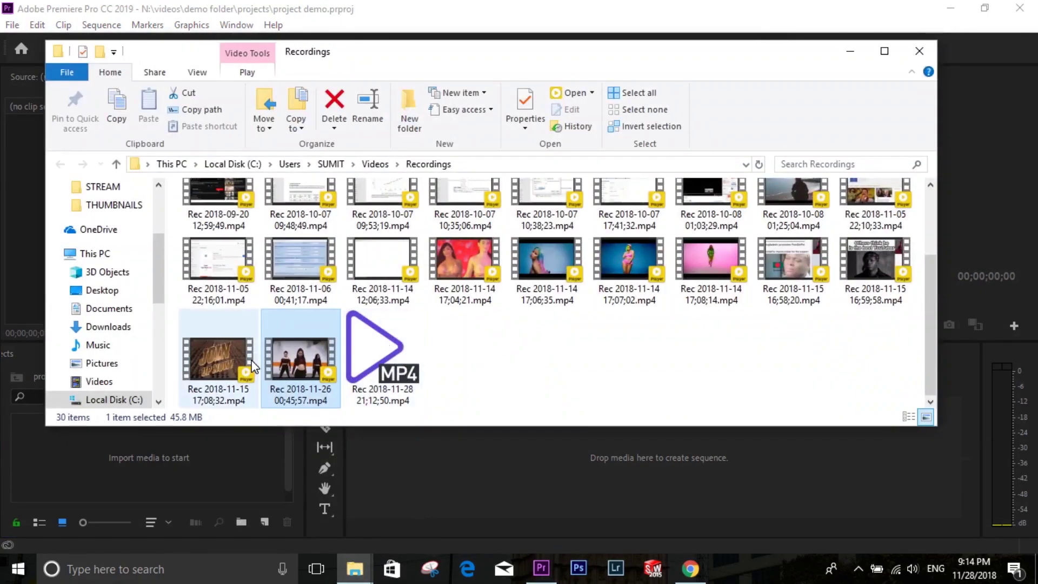
{"action": "left_click_drag", "start_coordinate": [303, 373], "coordinate": [475, 479]}
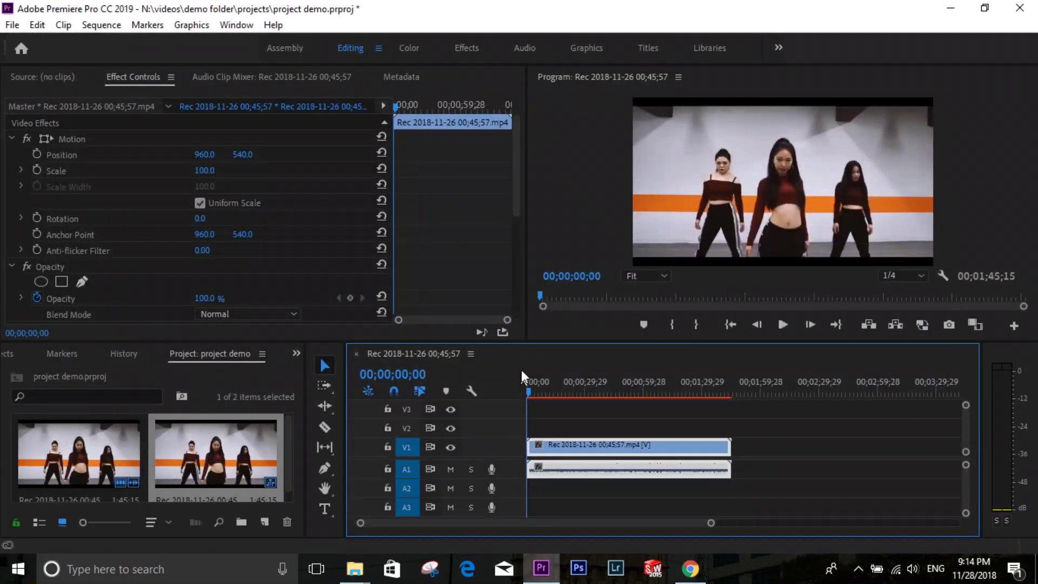
{"action": "mouse_move", "coordinate": [532, 391]}
{"action": "left_mouse_down"}
{"action": "mouse_move", "coordinate": [566, 394]}
{"action": "mouse_move", "coordinate": [518, 397]}
{"action": "left_mouse_up"}
Step: Create a new legacy title named Title 01 from the Title panel
{"action": "left_click", "coordinate": [218, 510]}
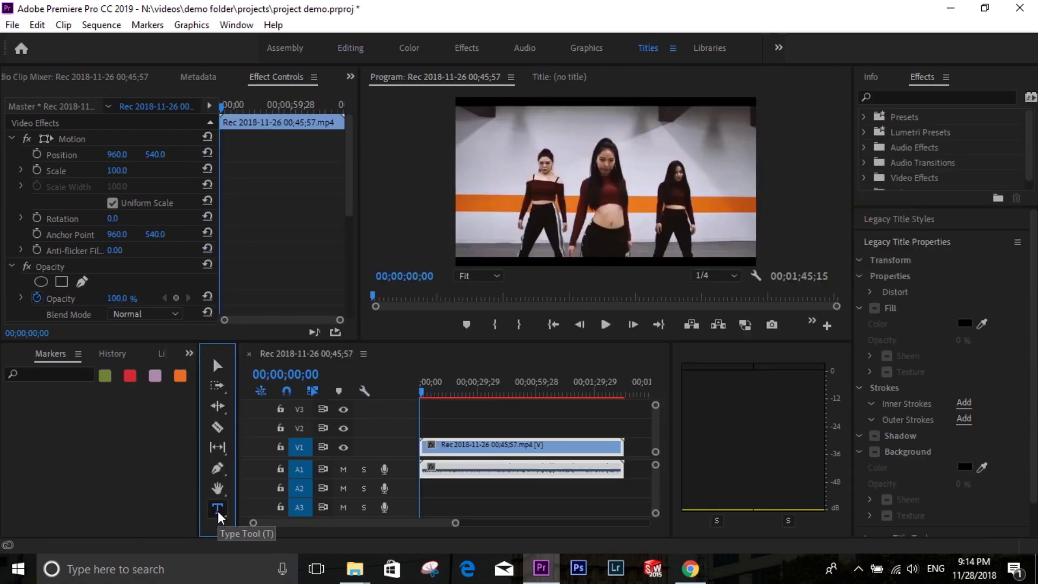
{"action": "left_click", "coordinate": [558, 79]}
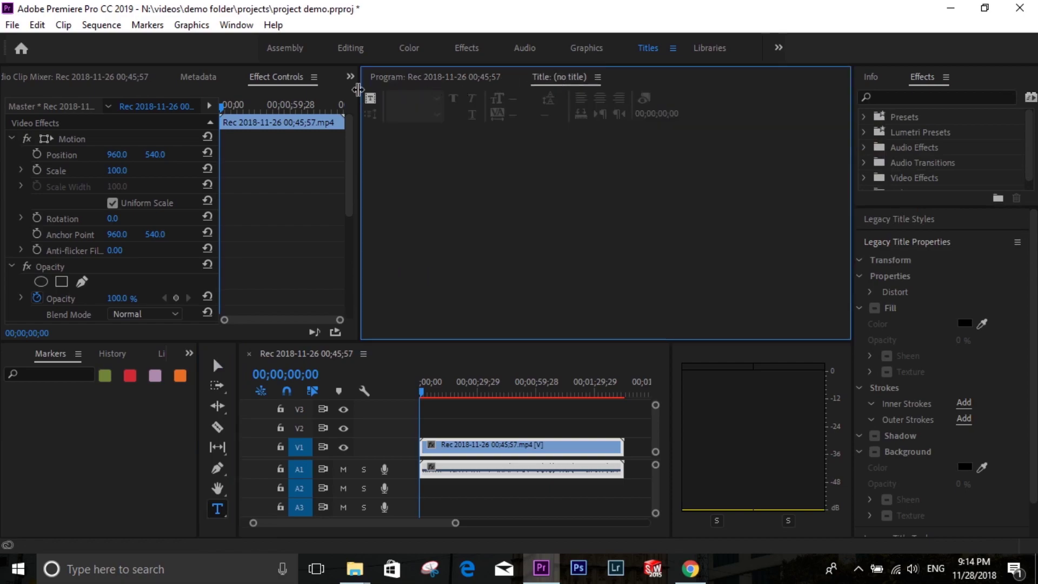
{"action": "left_click", "coordinate": [370, 99]}
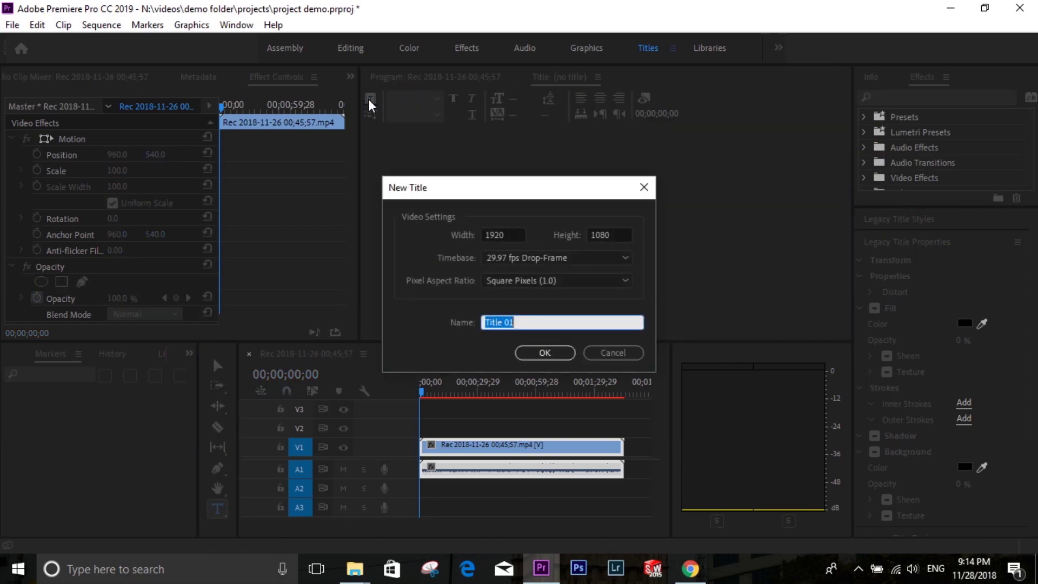
{"action": "left_click", "coordinate": [538, 356]}
Step: Place Title 01 from the Project bin onto track V2 above the dance clip
{"action": "left_click", "coordinate": [111, 354]}
{"action": "left_click", "coordinate": [157, 356]}
{"action": "left_click", "coordinate": [156, 356]}
{"action": "left_click_drag", "start_coordinate": [52, 462], "coordinate": [462, 427]}
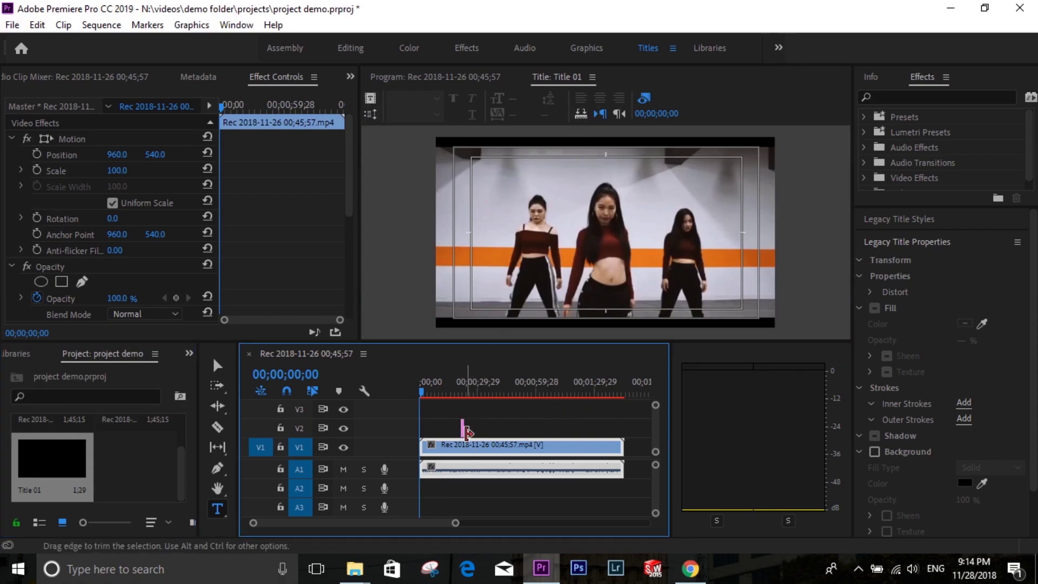
Step: Select the Title 01 clip on V2 to edit it, which crashes Premiere into the crash report
{"action": "left_click", "coordinate": [463, 428]}
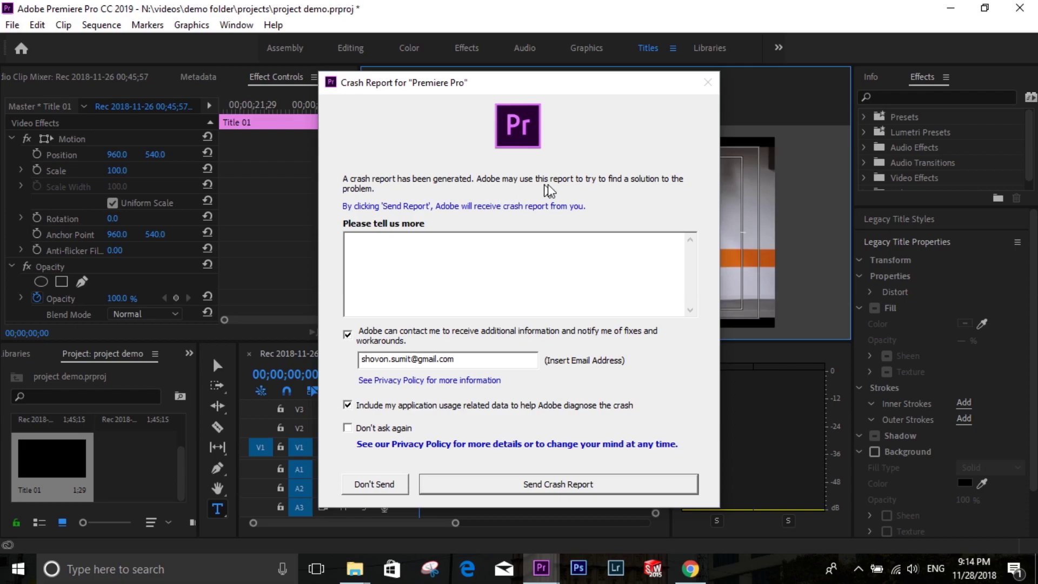
Step: Erase the e-mail address from the crash report's e-mail field
{"action": "left_click_drag", "start_coordinate": [469, 360], "coordinate": [330, 361]}
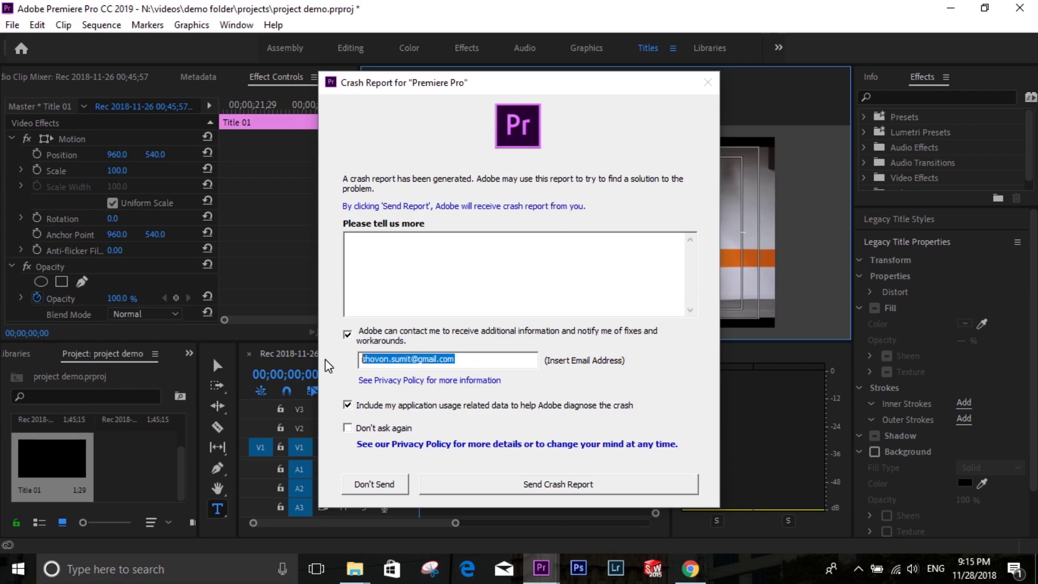
{"action": "key", "text": "BackSpace"}
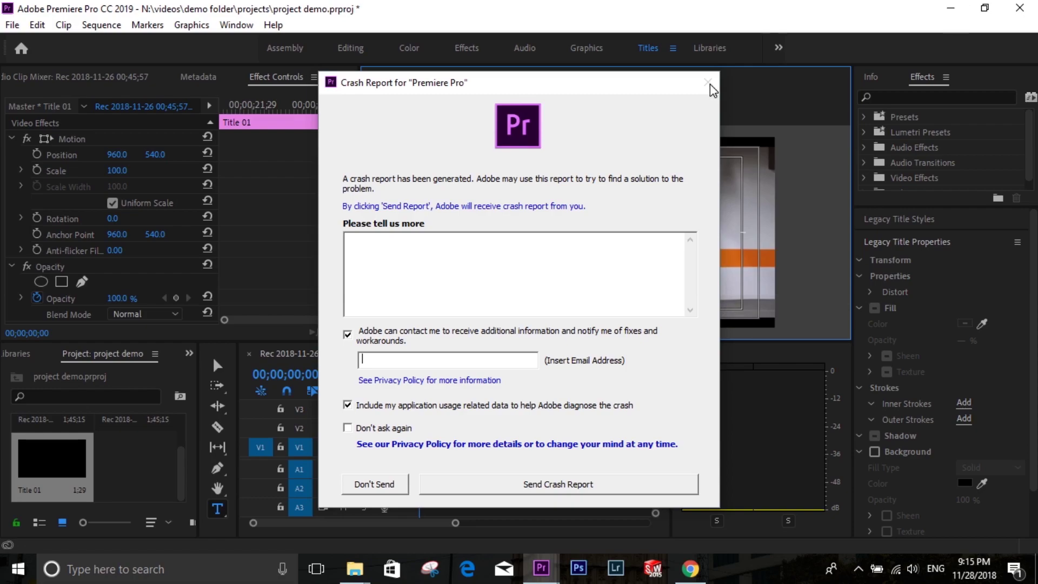
Step: Dismiss the crash report unsent and reopen project demo.prproj from the projects folder
{"action": "left_click", "coordinate": [381, 486]}
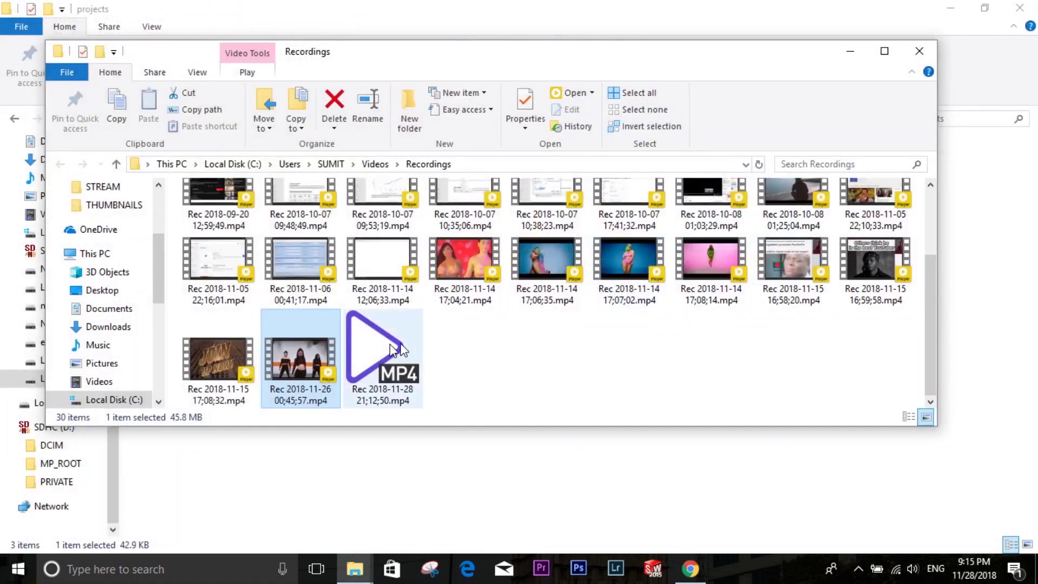
{"action": "left_click", "coordinate": [849, 54]}
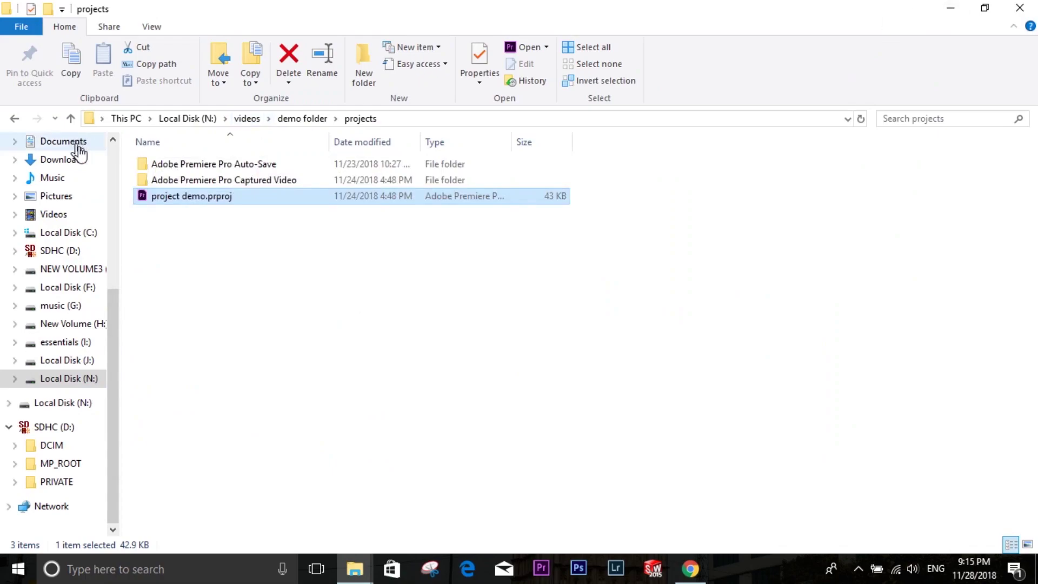
{"action": "double_click", "coordinate": [168, 200]}
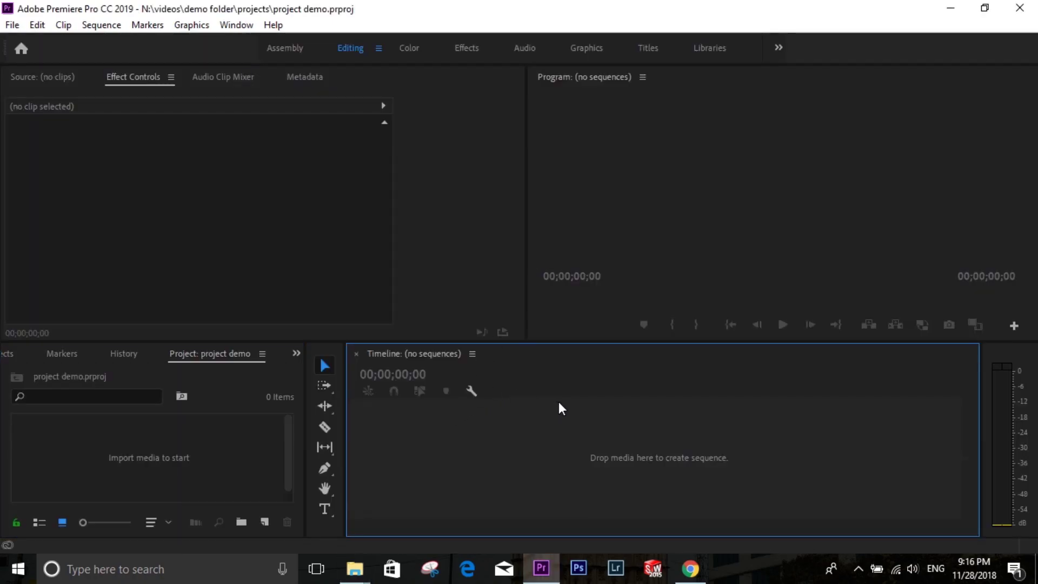
{"action": "left_click", "coordinate": [542, 571]}
{"action": "left_click", "coordinate": [541, 570]}
{"action": "mouse_move", "coordinate": [355, 569]}
{"action": "left_click", "coordinate": [433, 498]}
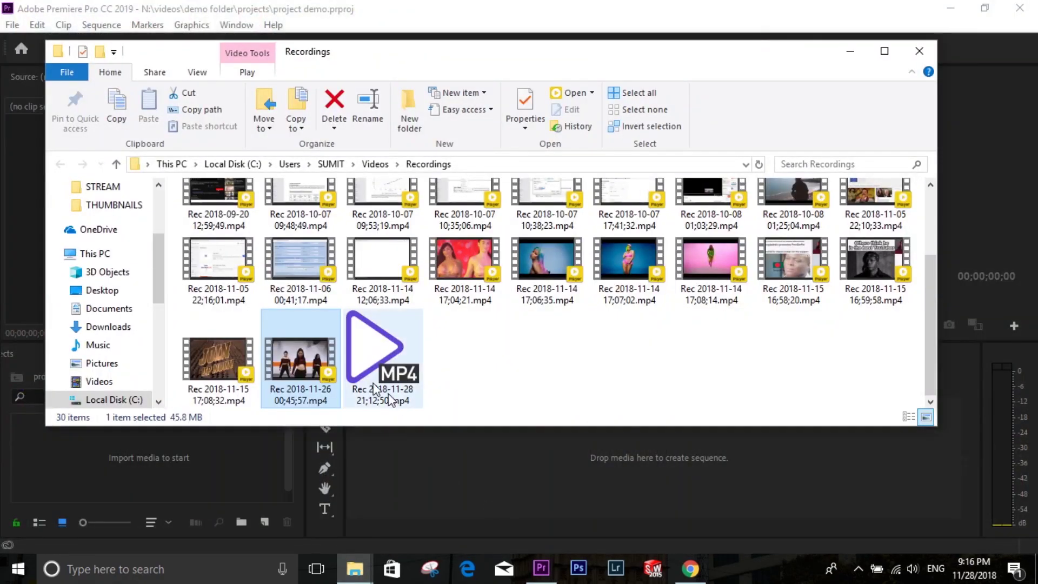
{"action": "left_click_drag", "start_coordinate": [355, 393], "coordinate": [508, 474]}
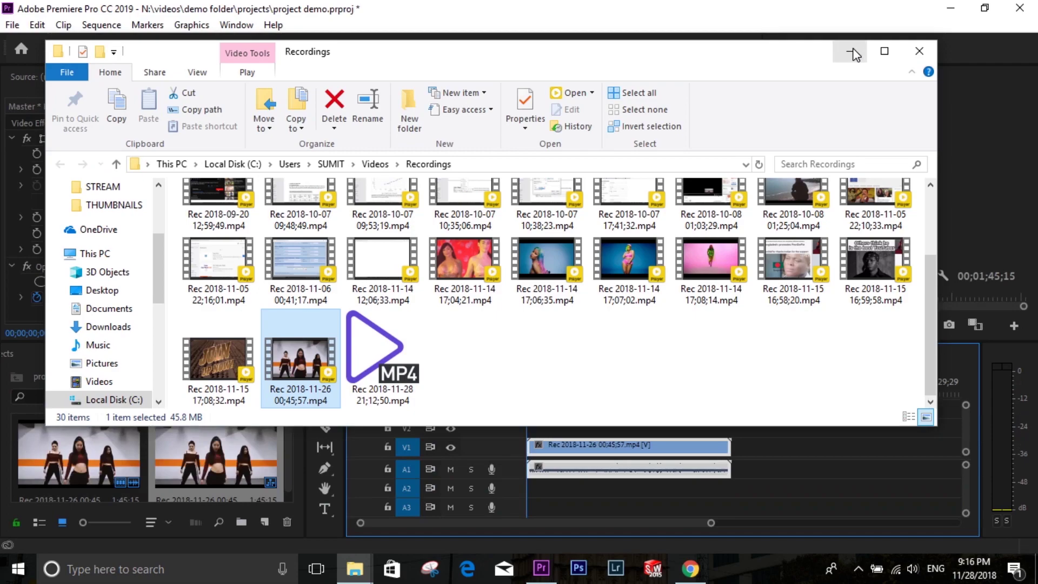
{"action": "left_click", "coordinate": [849, 50]}
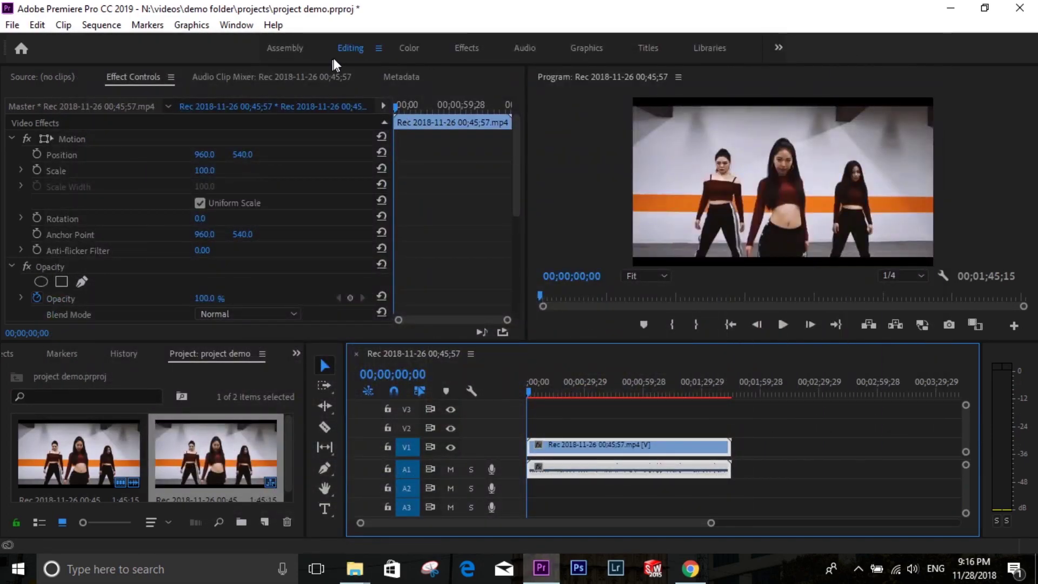
Step: Create a new legacy title via File > New > Legacy Title, accepting the name Title 01
{"action": "left_click", "coordinate": [8, 26]}
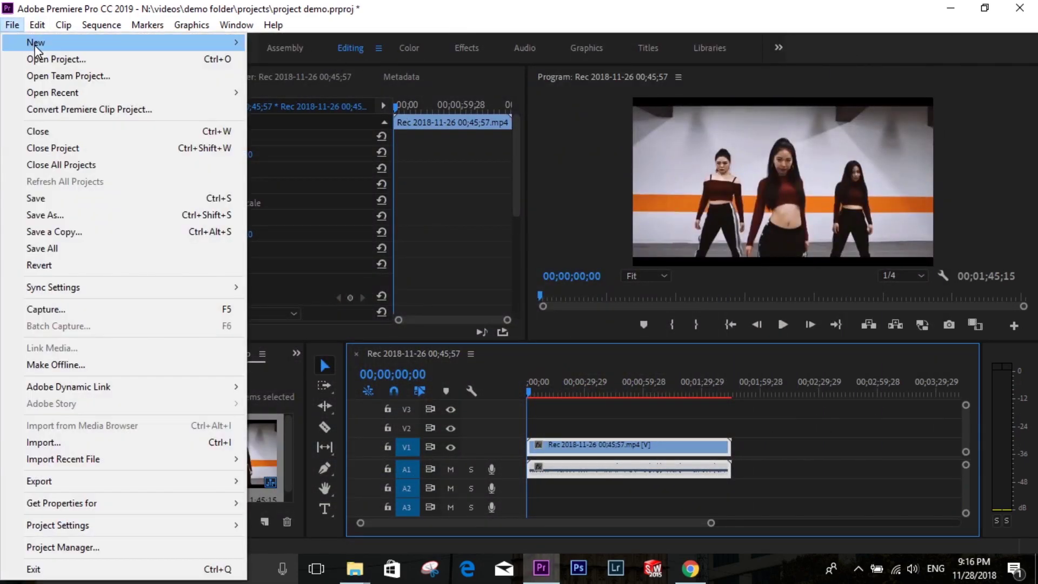
{"action": "mouse_move", "coordinate": [35, 44]}
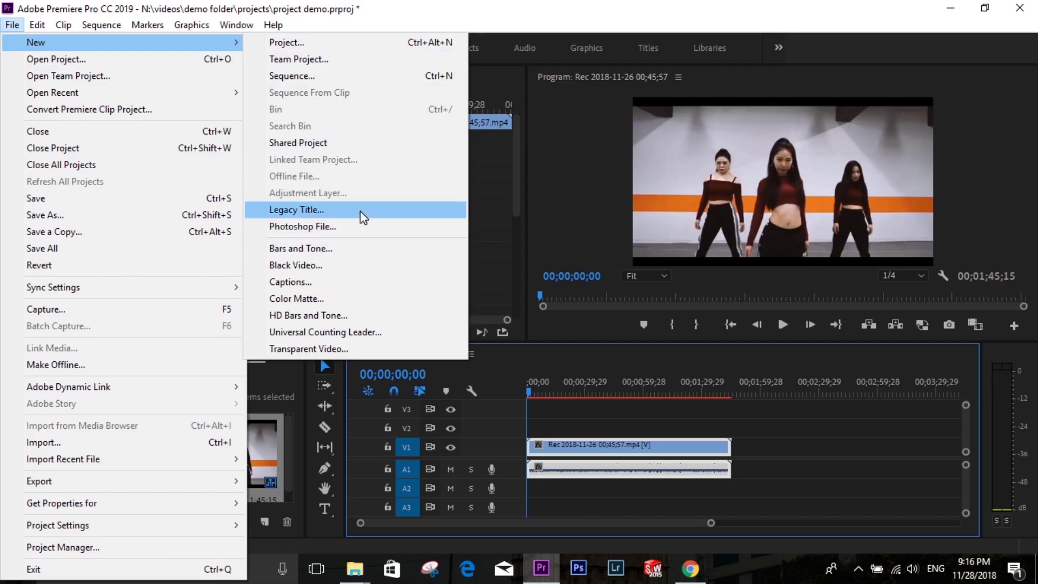
{"action": "left_click", "coordinate": [360, 211]}
{"action": "left_click", "coordinate": [544, 352]}
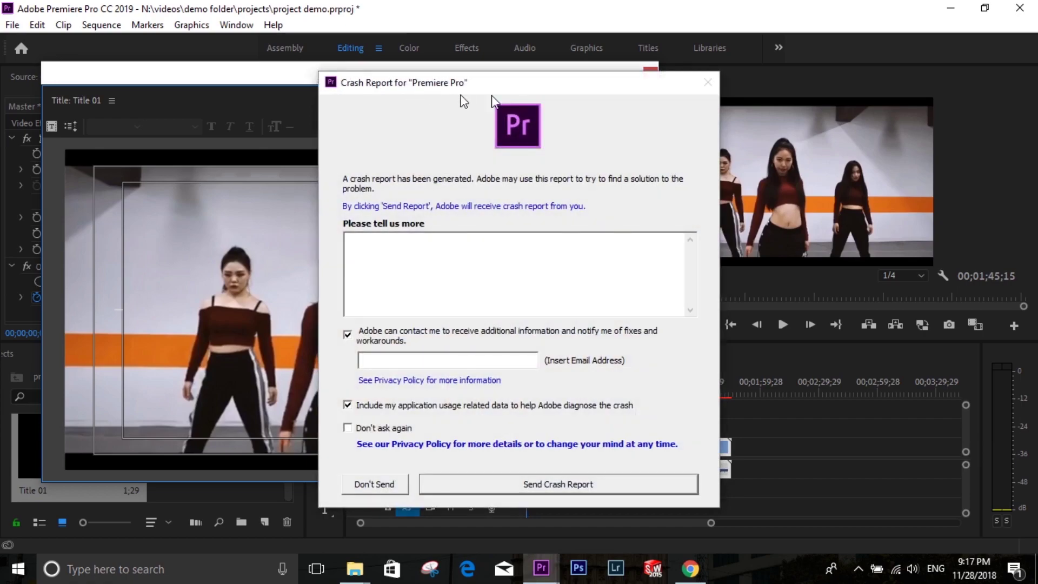
Step: Dismiss the crash report and open rajshahi vlog 2 promo_cc 2019.prproj from Open Recent
{"action": "left_click", "coordinate": [385, 485]}
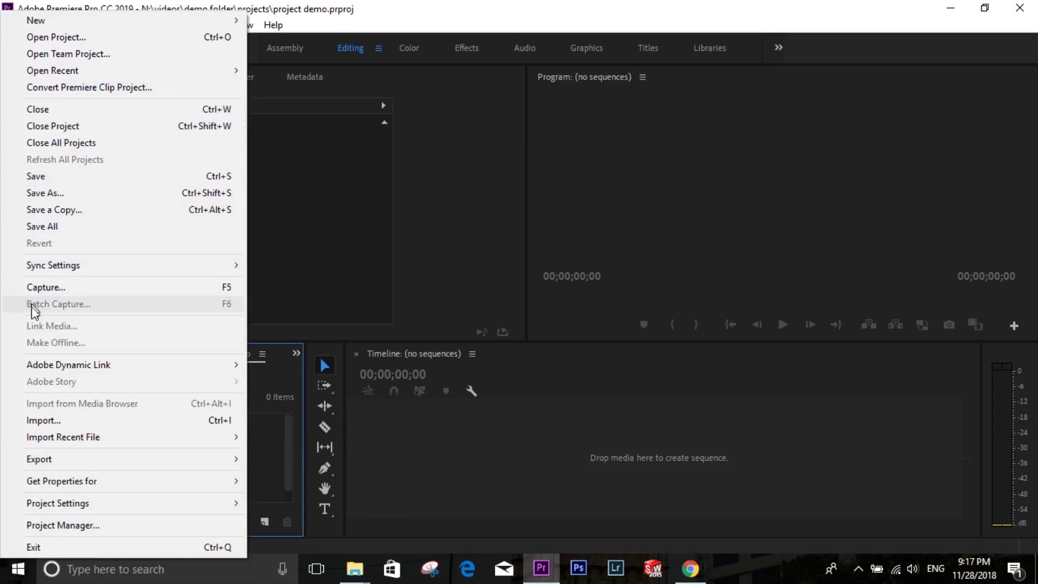
{"action": "mouse_move", "coordinate": [108, 70]}
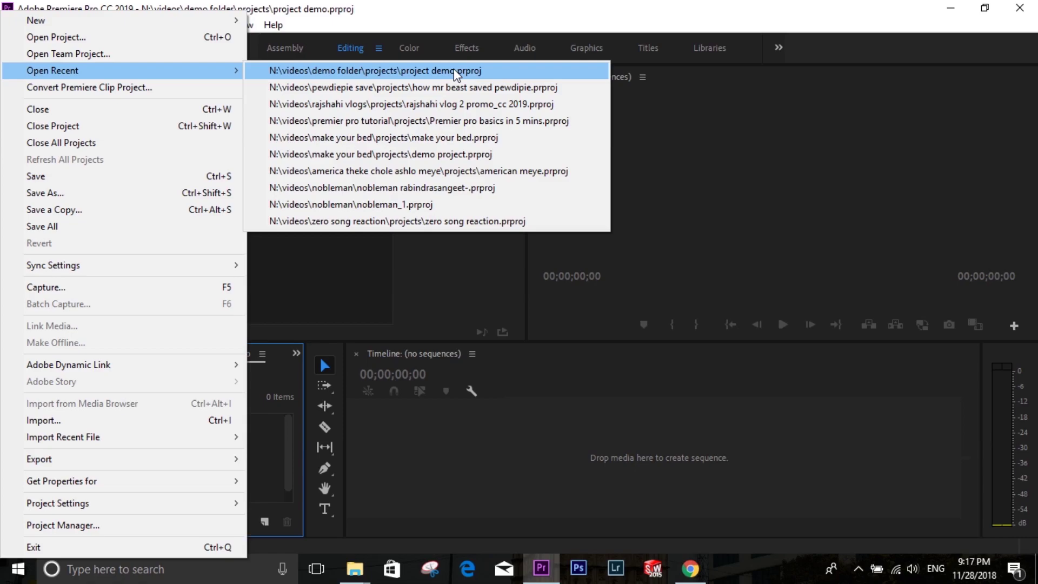
{"action": "left_click", "coordinate": [439, 108]}
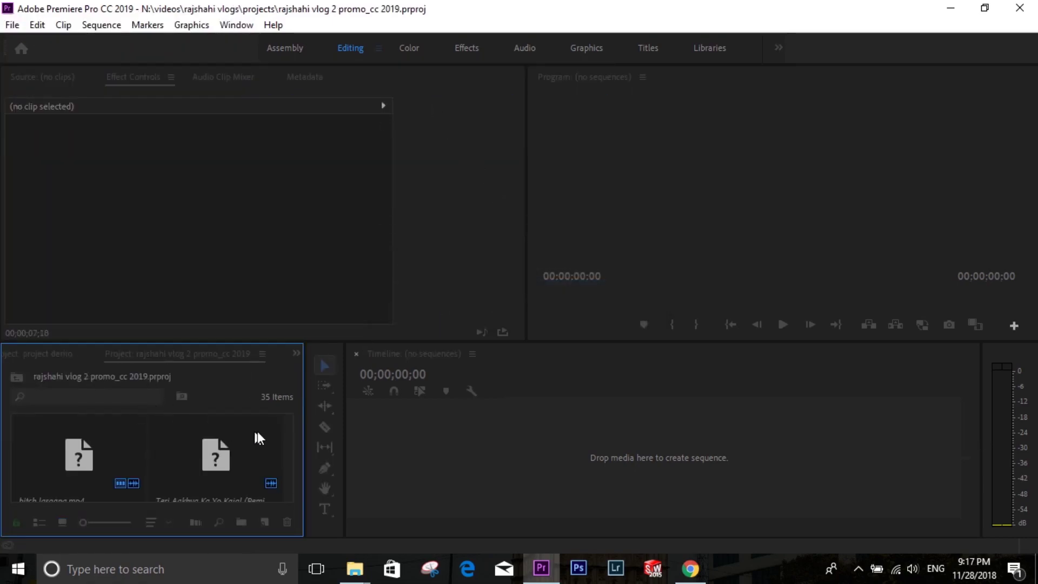
{"action": "mouse_move", "coordinate": [290, 430]}
{"action": "left_mouse_down"}
{"action": "mouse_move", "coordinate": [293, 491]}
{"action": "mouse_move", "coordinate": [306, 420]}
{"action": "left_mouse_up"}
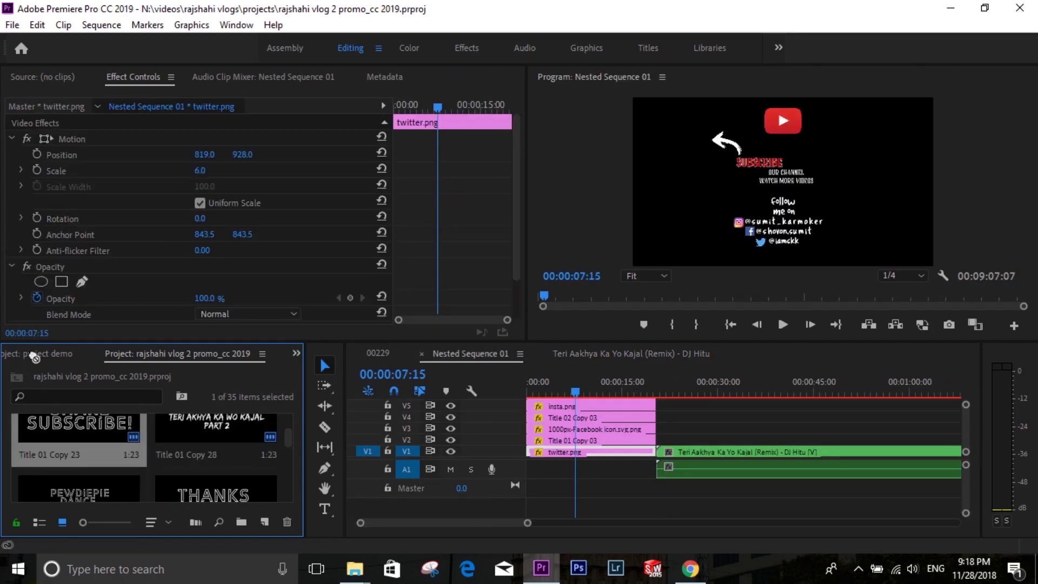
{"action": "left_click", "coordinate": [34, 357]}
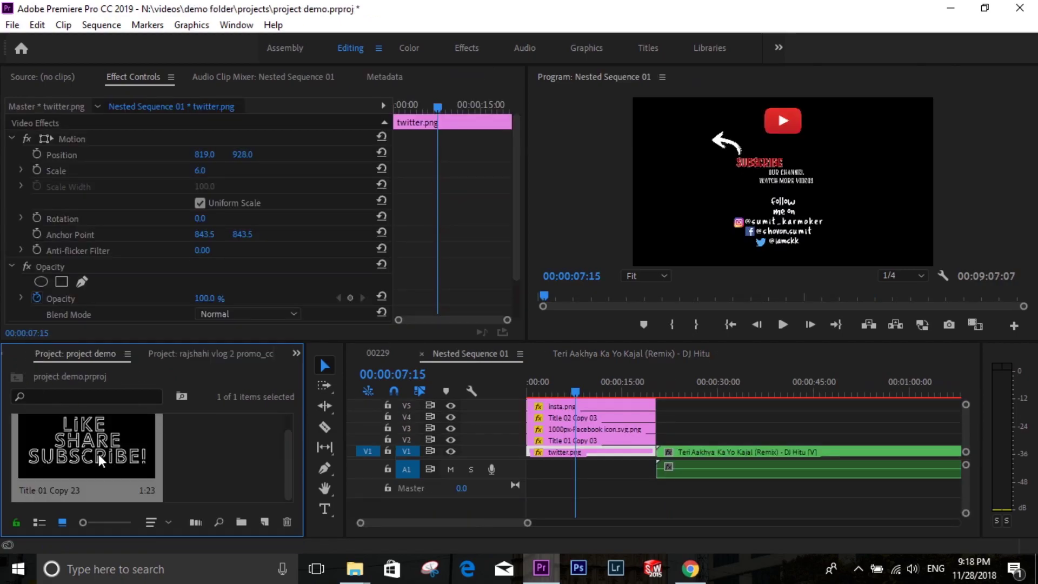
{"action": "mouse_move", "coordinate": [355, 578]}
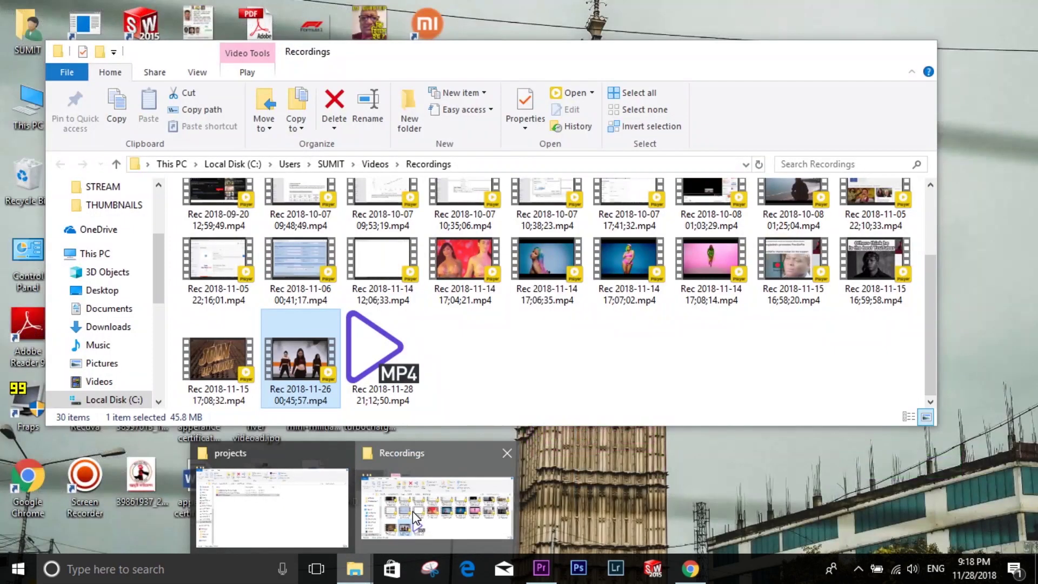
{"action": "left_click", "coordinate": [413, 511]}
{"action": "left_click_drag", "start_coordinate": [308, 363], "coordinate": [241, 479]}
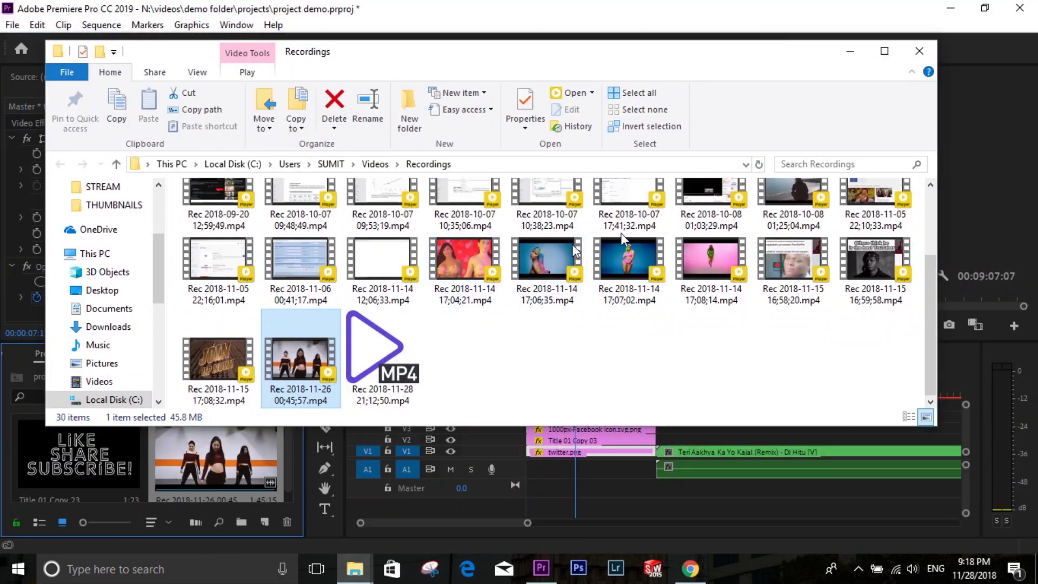
{"action": "left_click", "coordinate": [855, 56]}
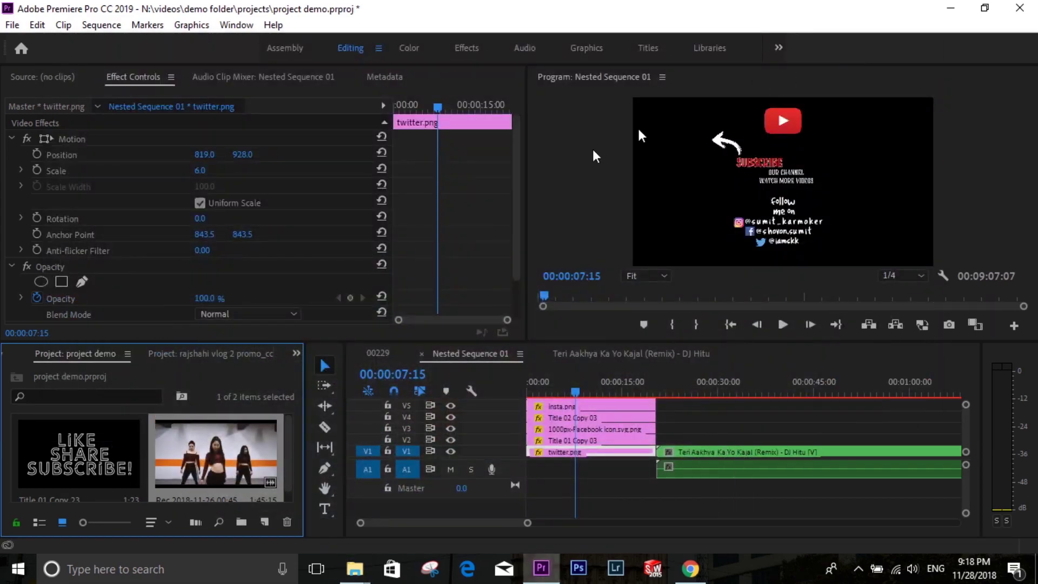
Step: Inspect the audio clip in the 00229 sequence, then close the rajshahi vlog 2 promo_cc 2019 project
{"action": "left_click", "coordinate": [381, 357]}
{"action": "right_click", "coordinate": [210, 449]}
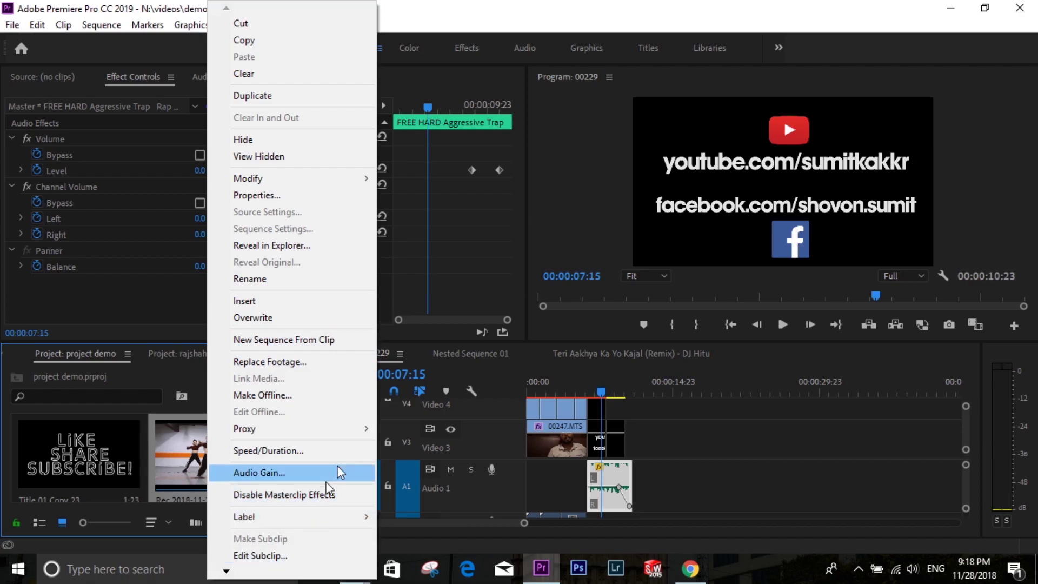
{"action": "left_click", "coordinate": [697, 459]}
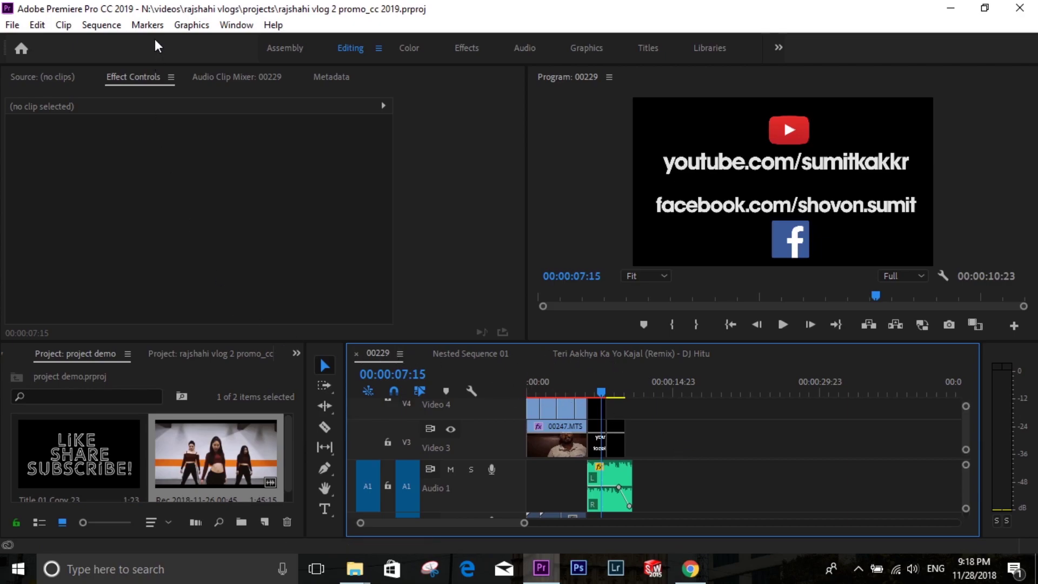
{"action": "left_click", "coordinate": [12, 25]}
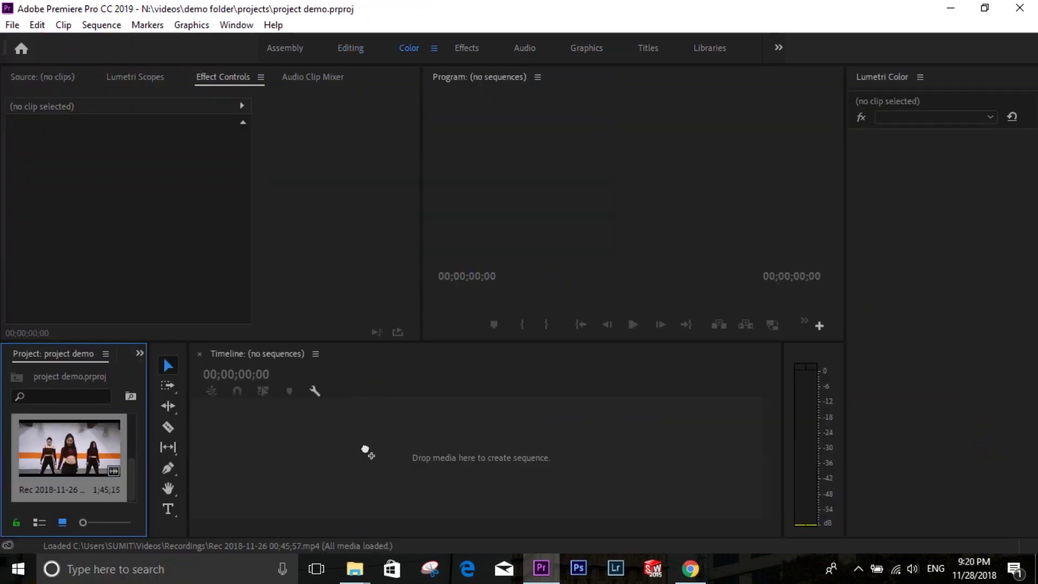
Step: Build a sequence from the recording clip, switch to Editing, and place the LIKE SHARE SUBSCRIBE! title above it
{"action": "left_click_drag", "start_coordinate": [365, 448], "coordinate": [366, 449]}
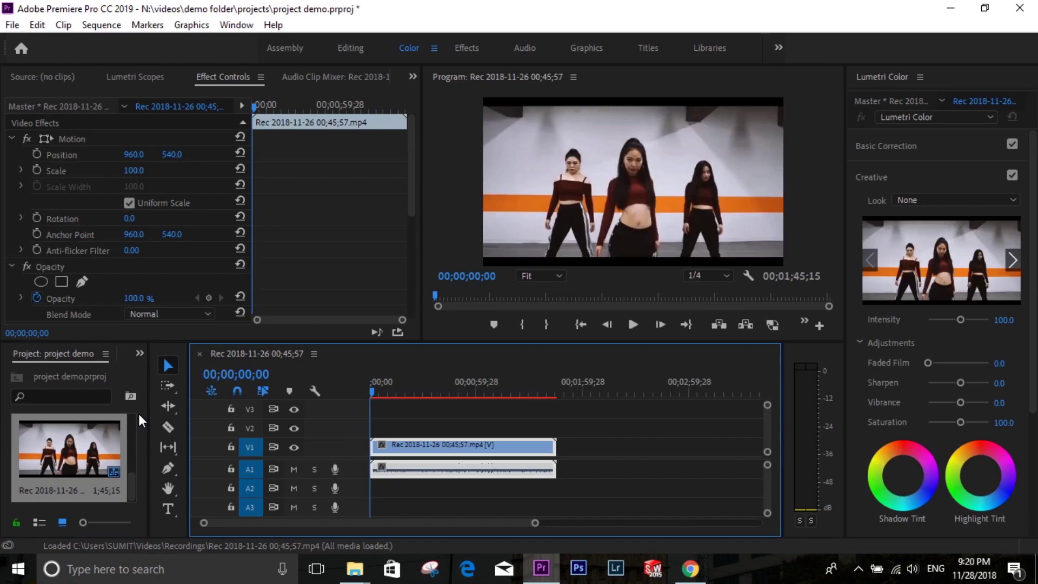
{"action": "left_click", "coordinate": [351, 47]}
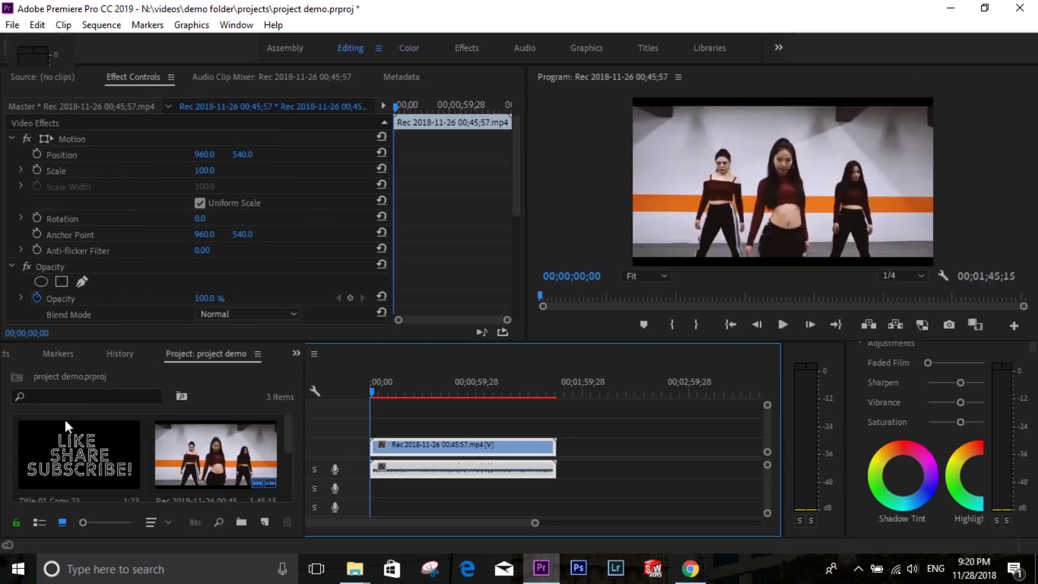
{"action": "left_click_drag", "start_coordinate": [80, 430], "coordinate": [528, 384]}
Step: Open Title 01 Copy 23, browse the font list without changing it, then switch to the Titles workspace
{"action": "double_click", "coordinate": [662, 432]}
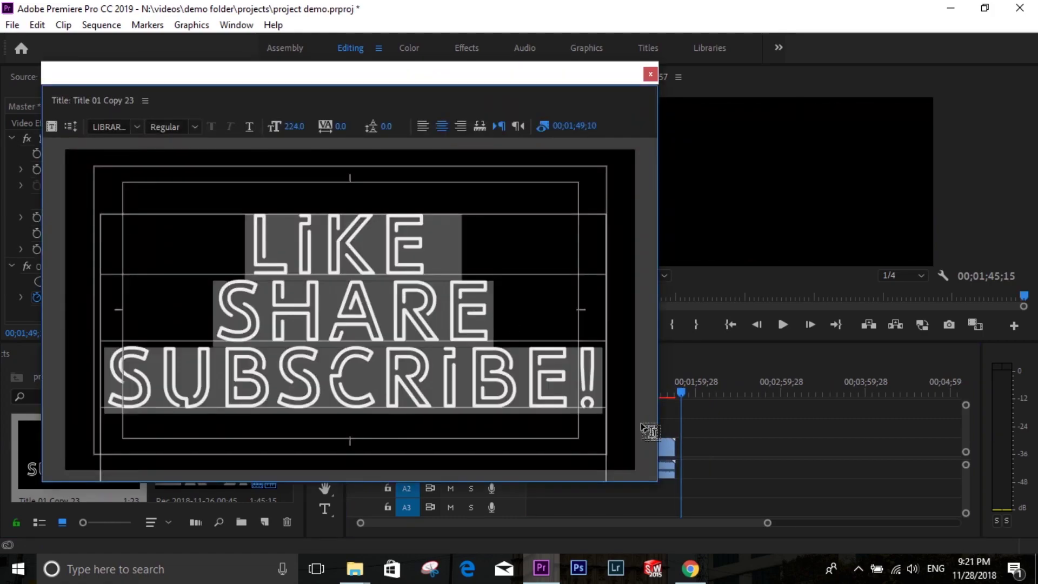
{"action": "left_click", "coordinate": [138, 127]}
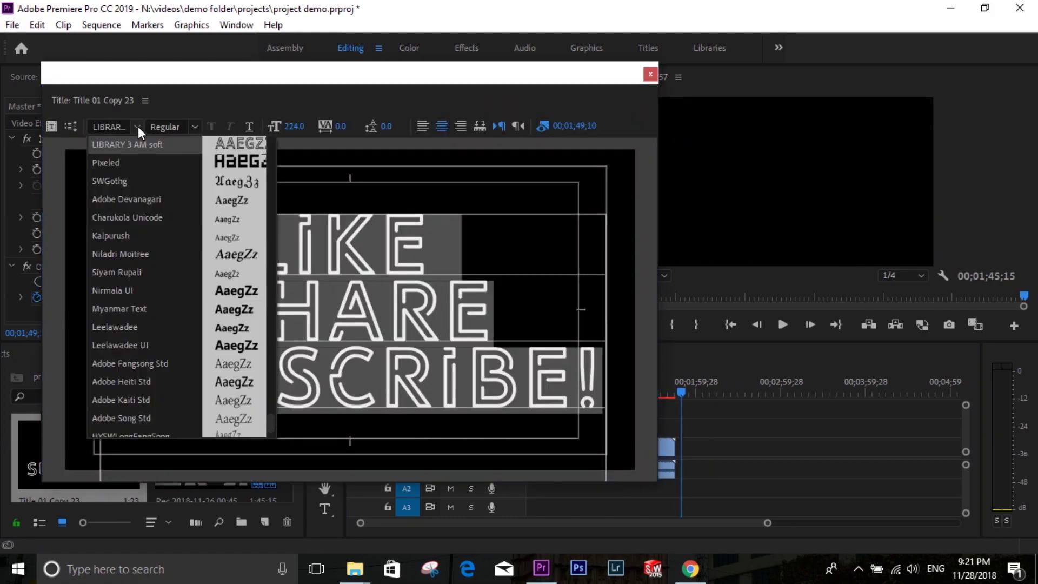
{"action": "left_click", "coordinate": [650, 47]}
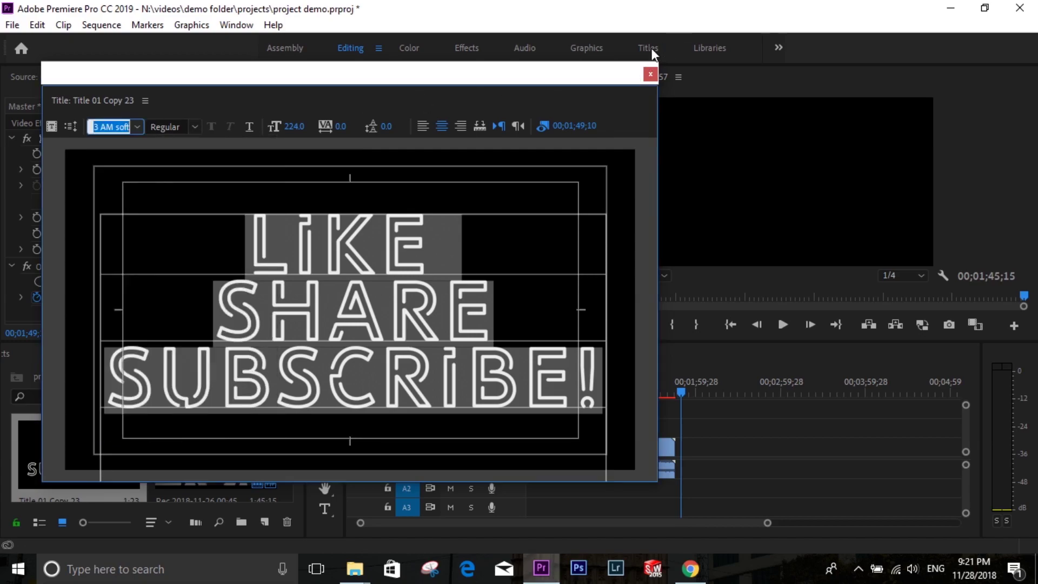
{"action": "left_click", "coordinate": [651, 47]}
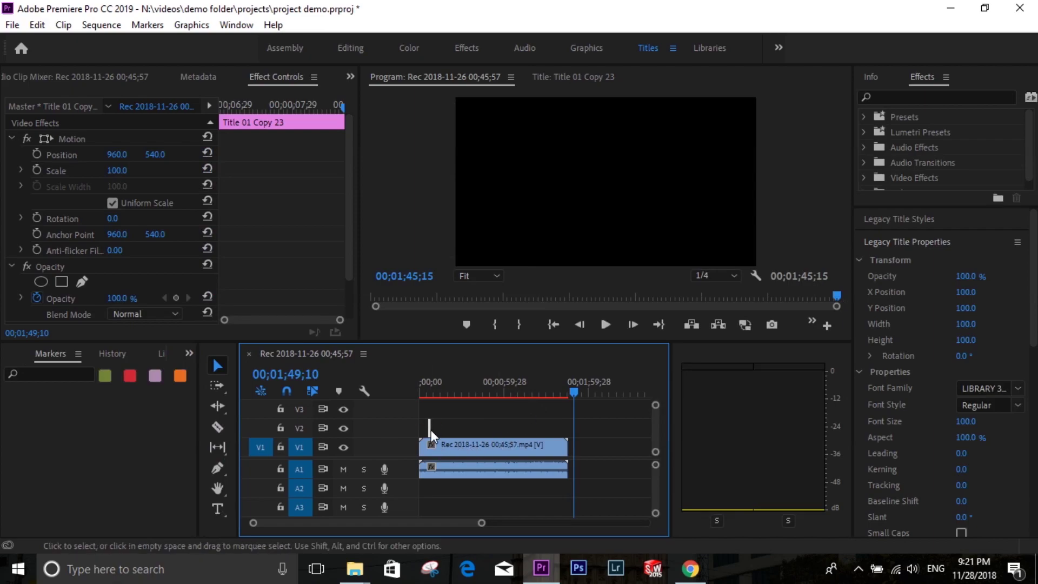
Step: Reopen Title 01 Copy 23 from track V2 so it docks in the Titles workspace
{"action": "double_click", "coordinate": [430, 429]}
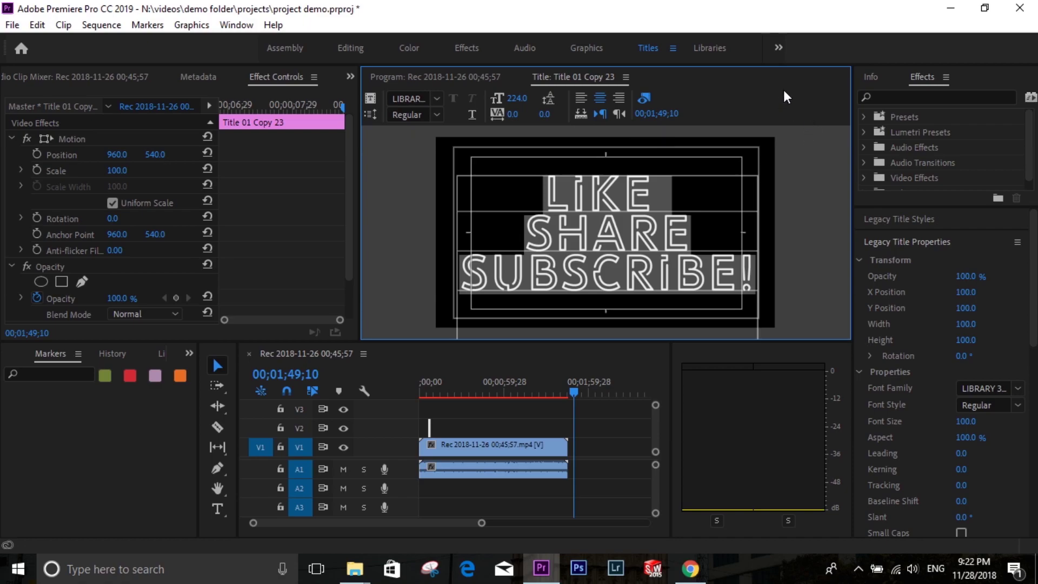
Step: Maximize the Title panel and place the text cursor beside SHARE in LIKE SHARE SUBSCRIBE!
{"action": "key", "text": "grave"}
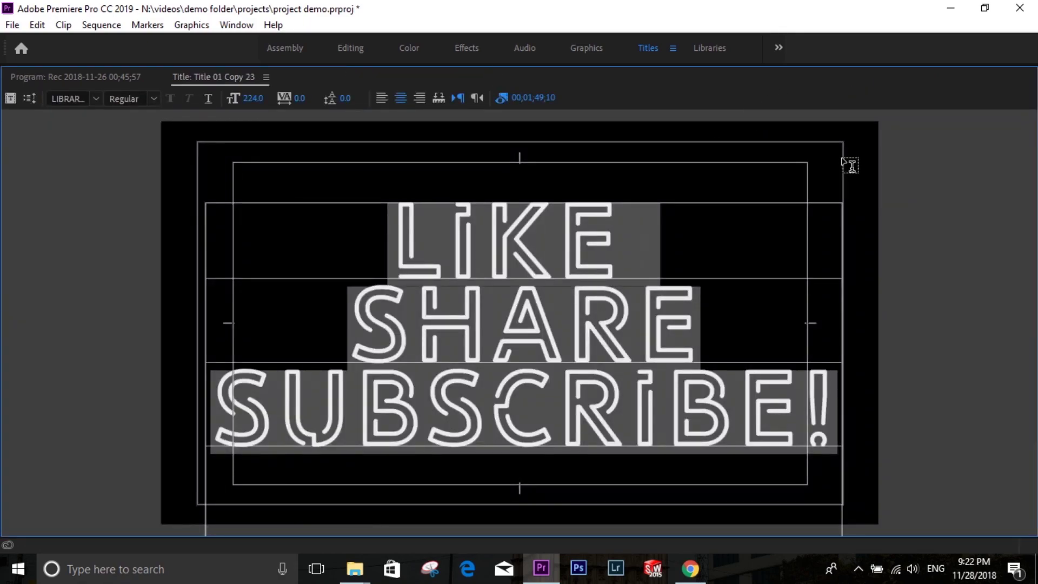
{"action": "left_click", "coordinate": [705, 344]}
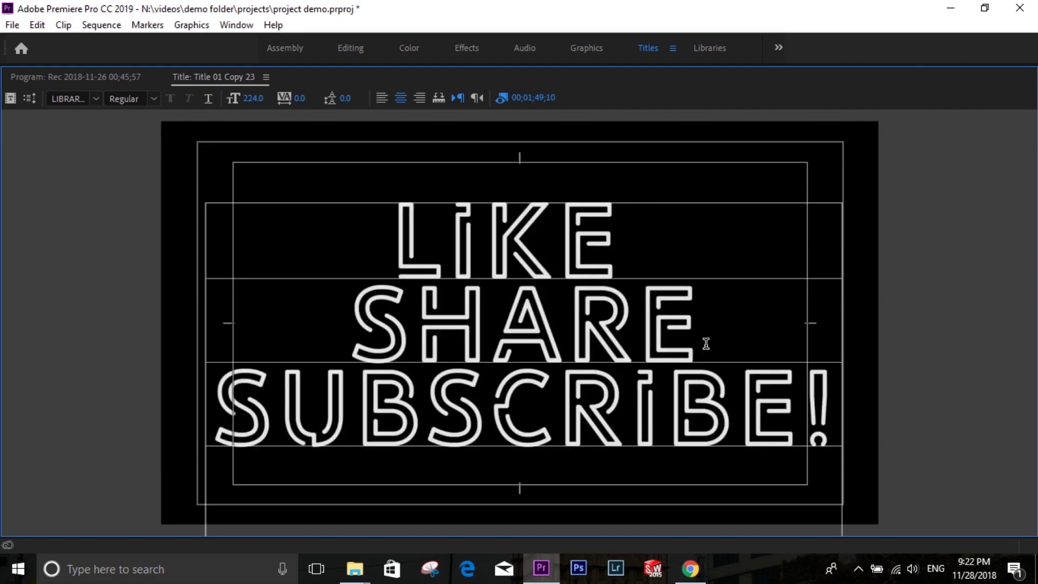